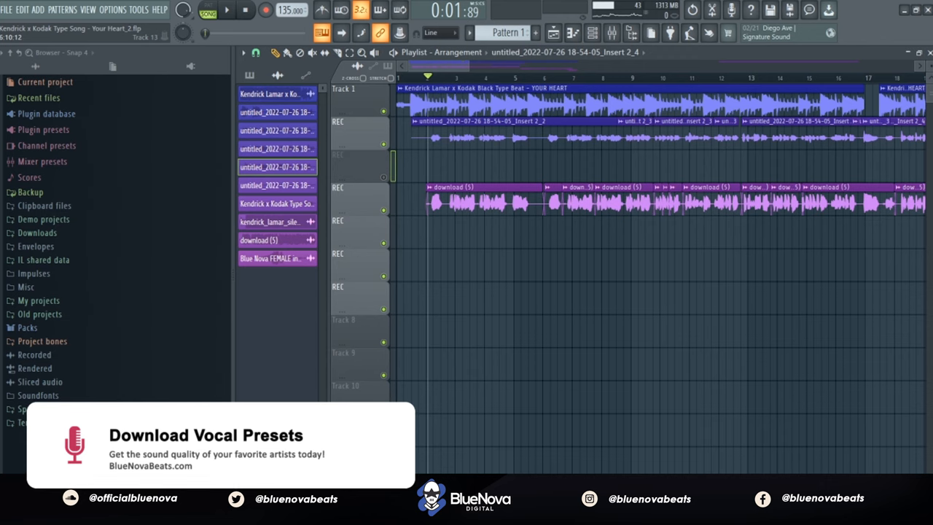
Mute the original vocal takes and play the arrangement with the download (5) vocal over the beat.
{"action": "left_click", "coordinate": [383, 210]}
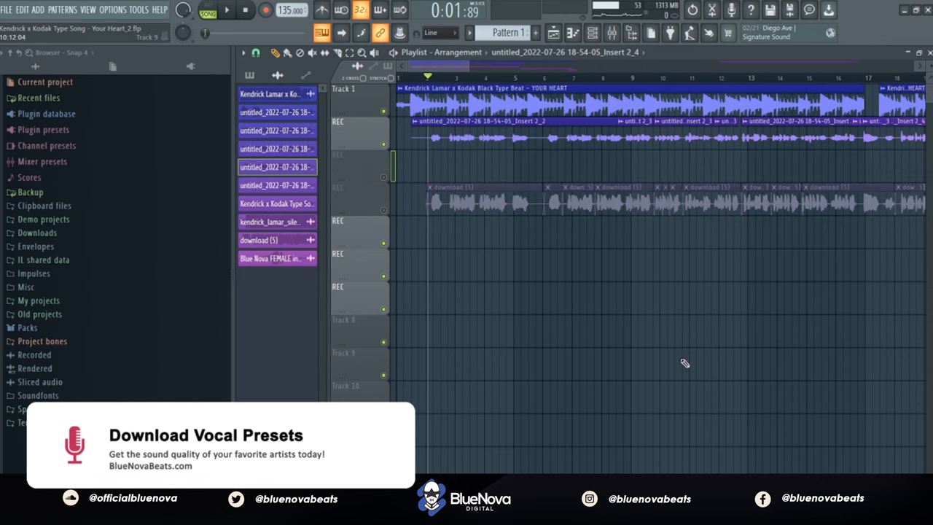
{"action": "key", "text": "space"}
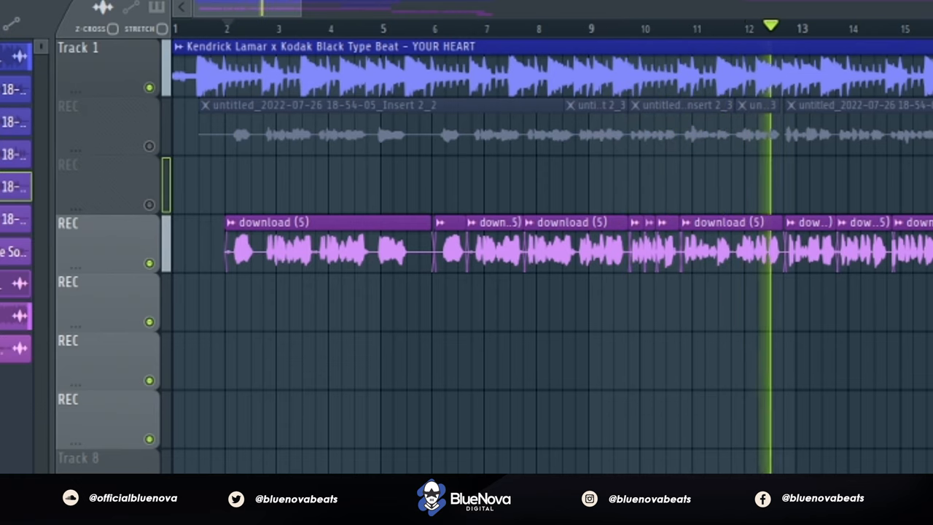
{"action": "key", "text": "space"}
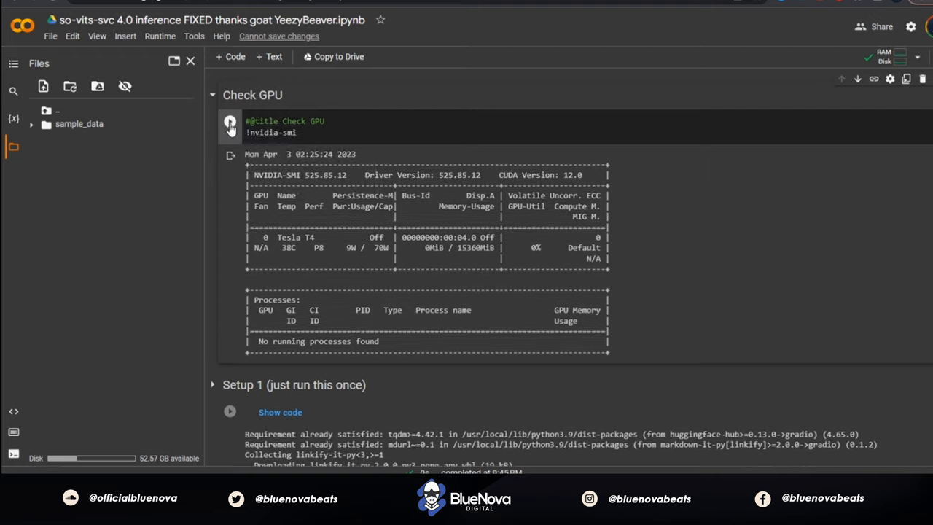
{"action": "scroll", "coordinate": [229, 150], "scroll_direction": "down", "scroll_amount": 2}
{"action": "scroll", "coordinate": [230, 150], "scroll_direction": "down", "scroll_amount": 1}
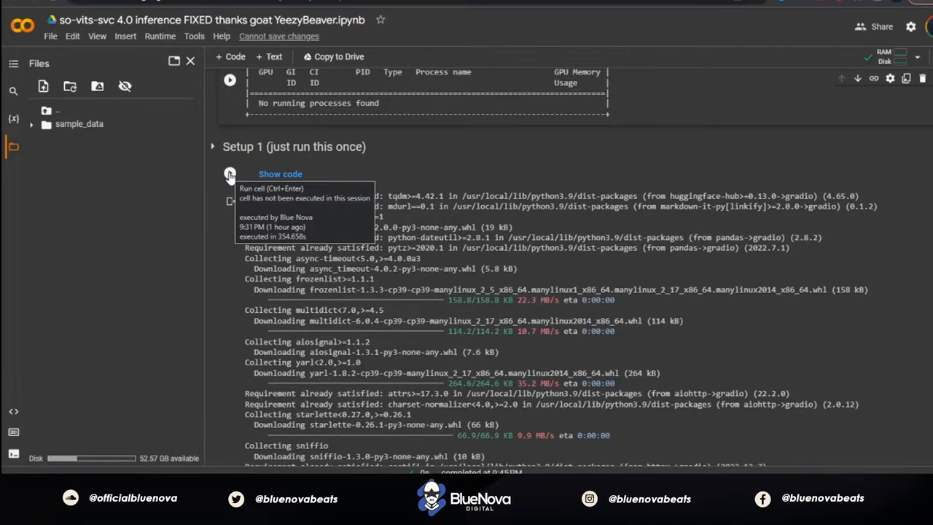
{"action": "scroll", "coordinate": [229, 174], "scroll_direction": "down", "scroll_amount": 3}
{"action": "scroll", "coordinate": [228, 179], "scroll_direction": "down", "scroll_amount": 3}
{"action": "scroll", "coordinate": [226, 182], "scroll_direction": "down", "scroll_amount": 3}
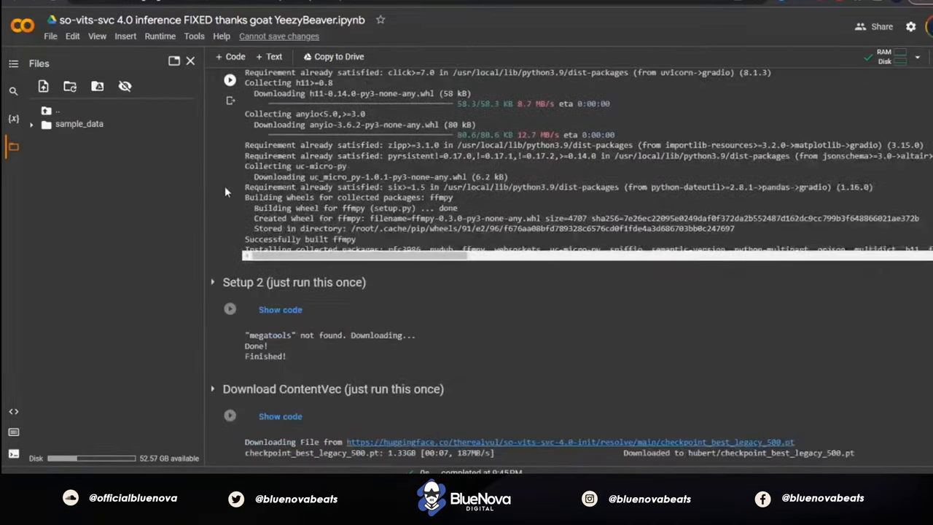
{"action": "scroll", "coordinate": [225, 186], "scroll_direction": "down", "scroll_amount": 2}
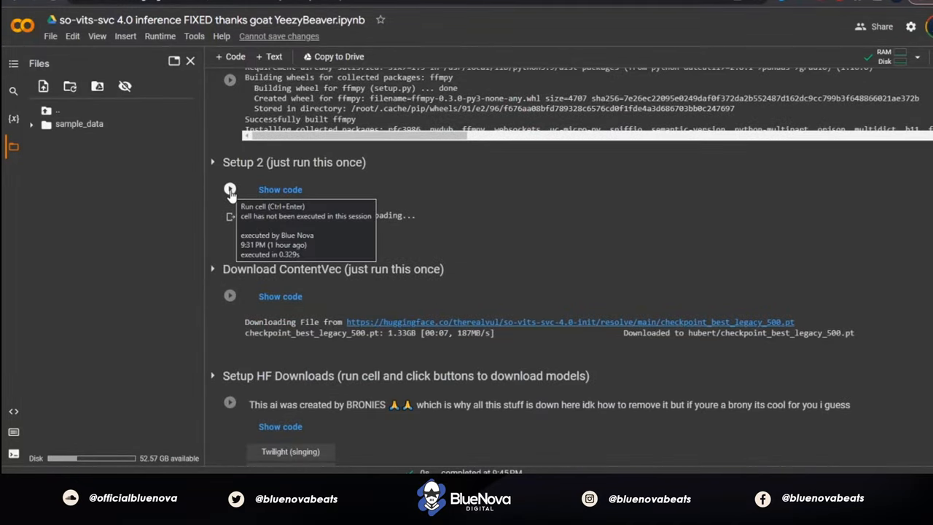
{"action": "scroll", "coordinate": [230, 191], "scroll_direction": "down", "scroll_amount": 1}
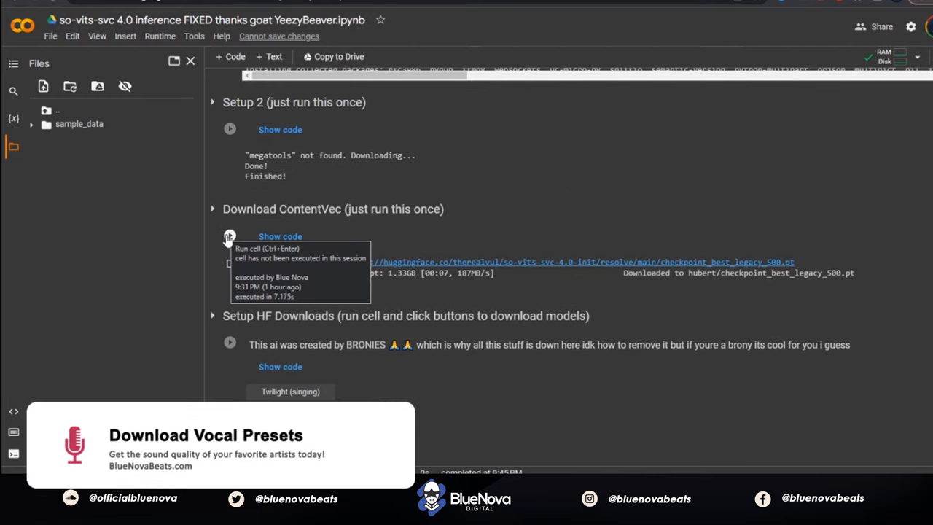
{"action": "scroll", "coordinate": [230, 237], "scroll_direction": "down", "scroll_amount": 1}
{"action": "scroll", "coordinate": [230, 232], "scroll_direction": "down", "scroll_amount": 1}
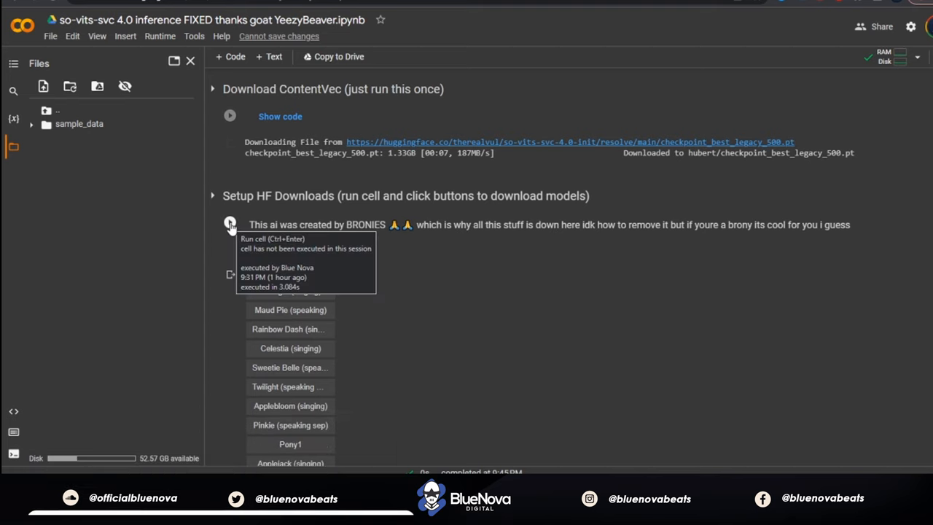
{"action": "scroll", "coordinate": [230, 228], "scroll_direction": "down", "scroll_amount": 3}
{"action": "scroll", "coordinate": [231, 229], "scroll_direction": "down", "scroll_amount": 3}
{"action": "scroll", "coordinate": [231, 229], "scroll_direction": "down", "scroll_amount": 4}
{"action": "scroll", "coordinate": [232, 228], "scroll_direction": "down", "scroll_amount": 2}
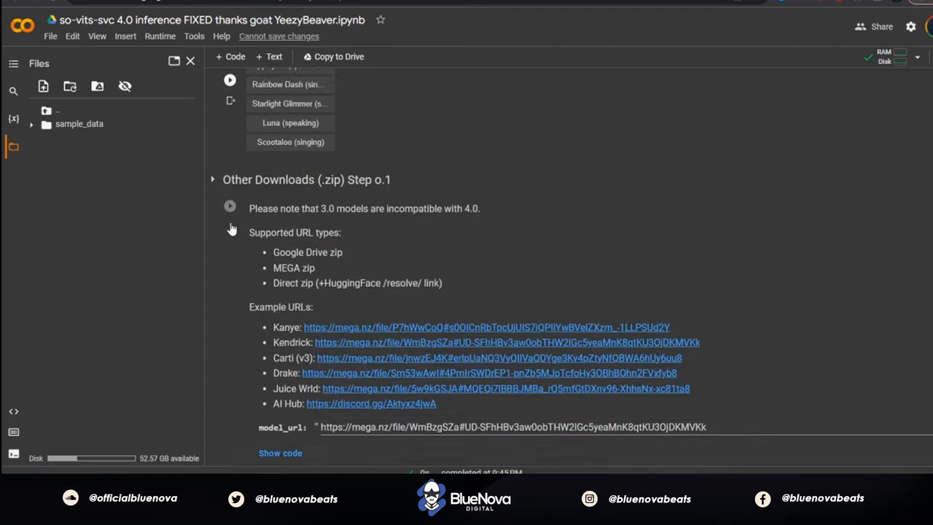
{"action": "scroll", "coordinate": [233, 228], "scroll_direction": "down", "scroll_amount": 1}
{"action": "scroll", "coordinate": [291, 219], "scroll_direction": "down", "scroll_amount": 1}
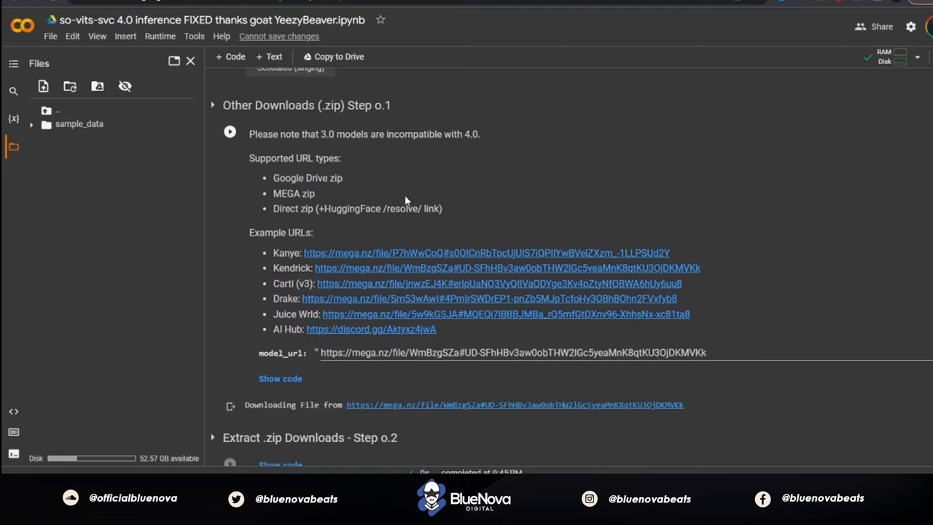
Select the Kendrick mega.nz model link under Other Downloads and copy it.
{"action": "mouse_move", "coordinate": [710, 267]}
{"action": "left_mouse_down"}
{"action": "mouse_move", "coordinate": [500, 283]}
{"action": "mouse_move", "coordinate": [314, 269]}
{"action": "left_mouse_up"}
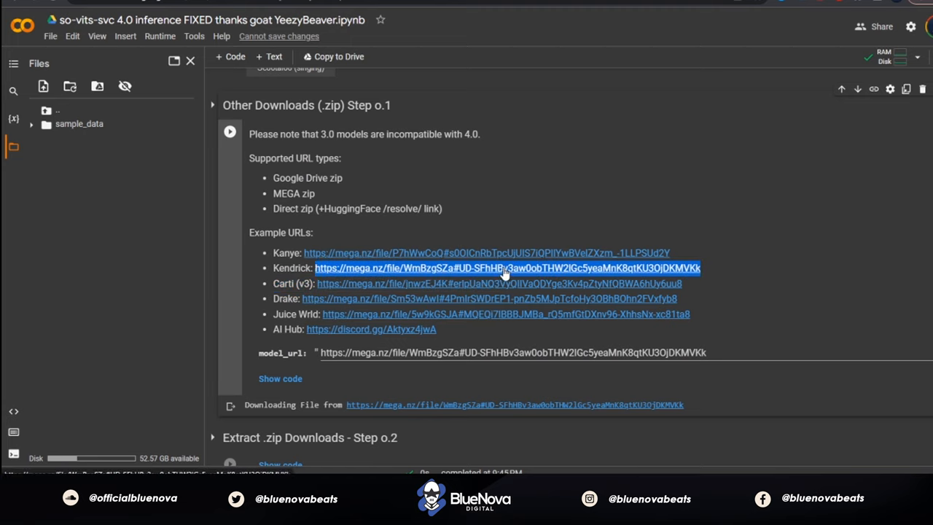
{"action": "right_click", "coordinate": [323, 269]}
{"action": "left_click", "coordinate": [387, 362]}
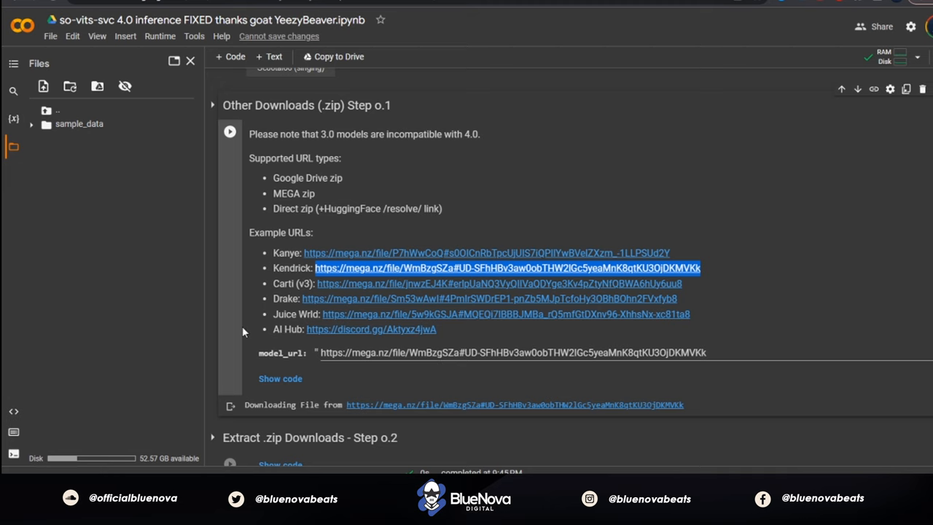
{"action": "scroll", "coordinate": [232, 214], "scroll_direction": "down", "scroll_amount": 5}
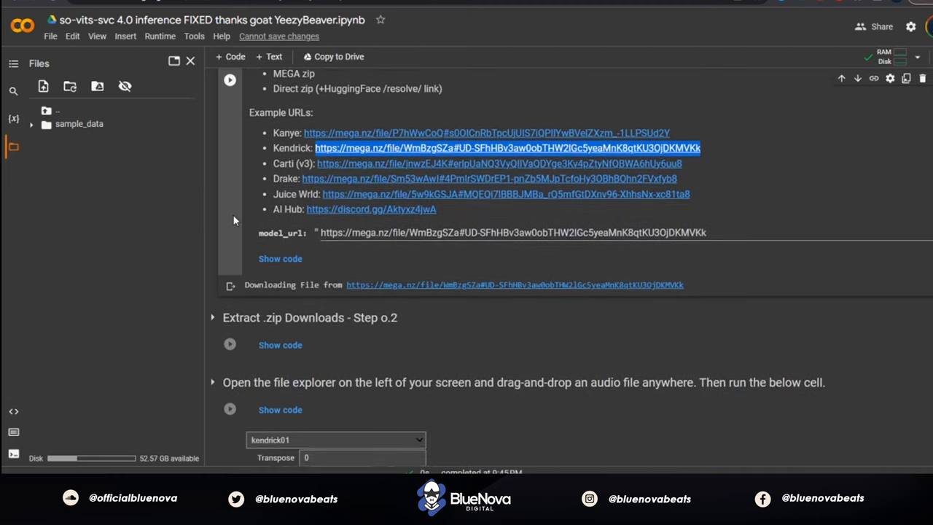
{"action": "scroll", "coordinate": [233, 222], "scroll_direction": "down", "scroll_amount": 1}
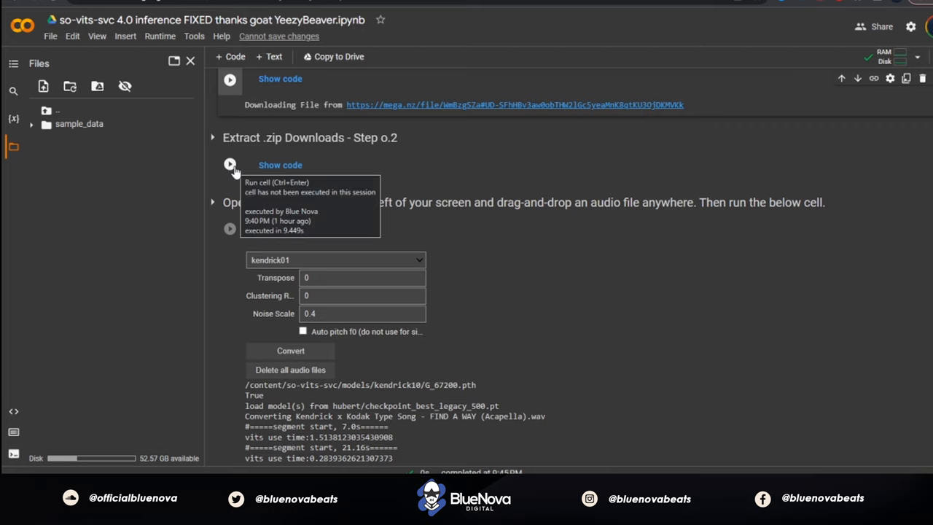
{"action": "scroll", "coordinate": [233, 175], "scroll_direction": "down", "scroll_amount": 1}
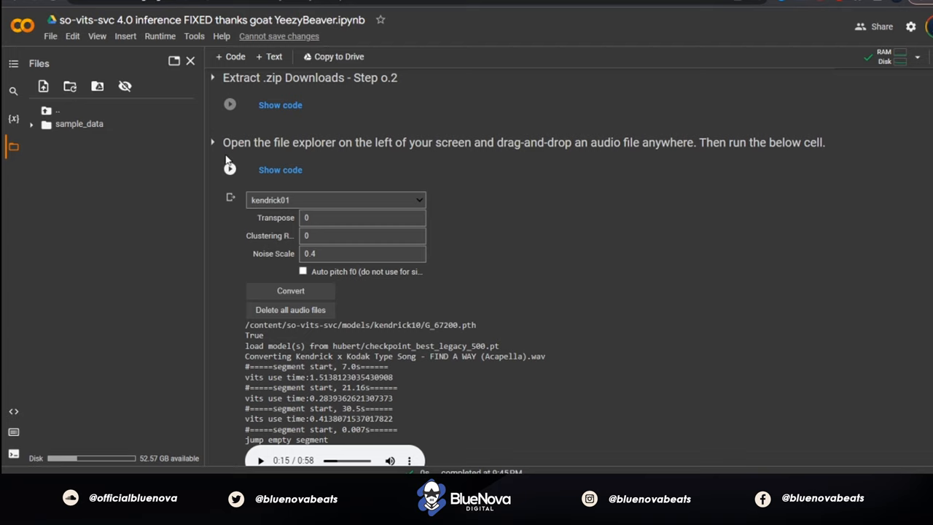
{"action": "left_click", "coordinate": [14, 149]}
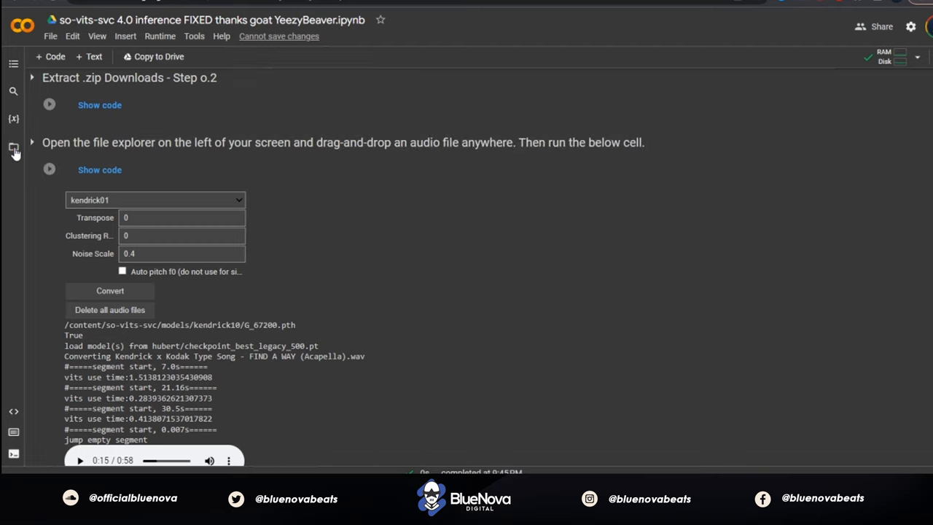
{"action": "left_click", "coordinate": [14, 148]}
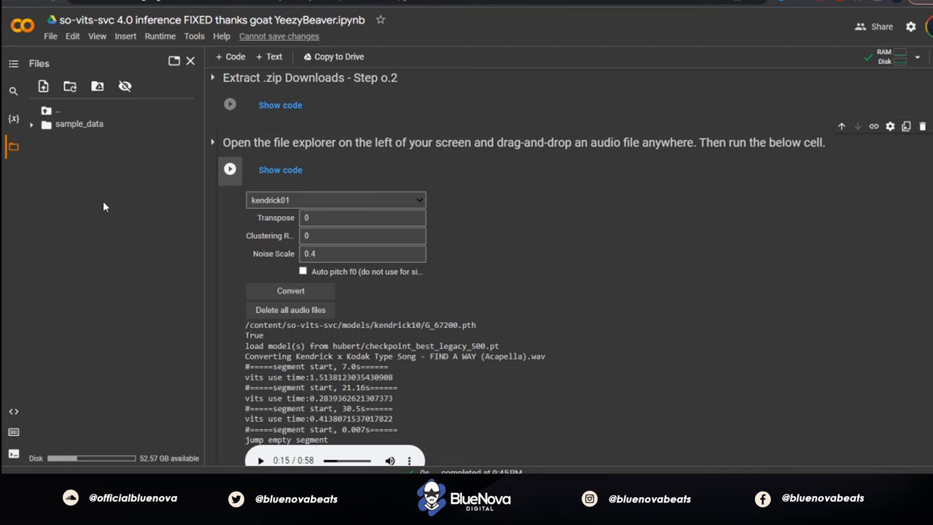
{"action": "mouse_move", "coordinate": [317, 291]}
{"action": "scroll", "coordinate": [396, 318], "scroll_direction": "down", "scroll_amount": 2}
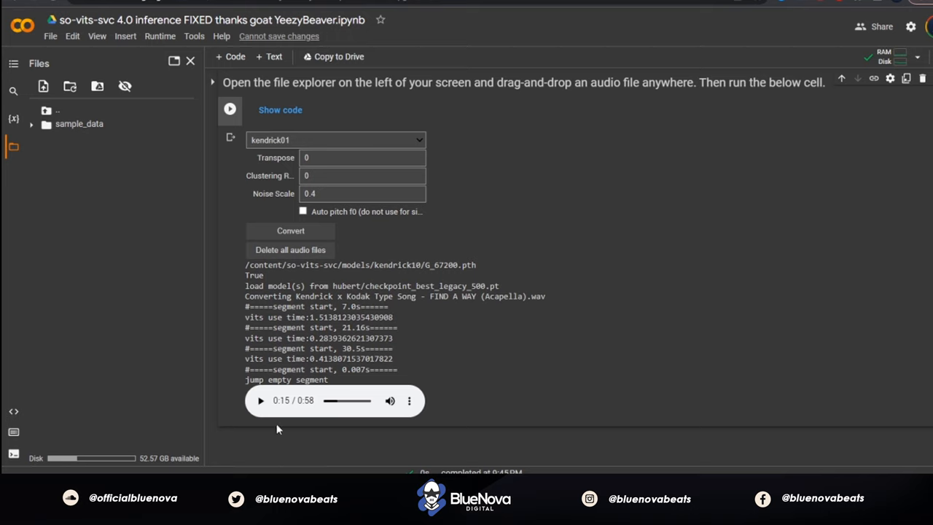
Preview the converted Kendrick vocal briefly, then download the audio file from its menu.
{"action": "left_click", "coordinate": [260, 401]}
{"action": "left_click", "coordinate": [260, 401]}
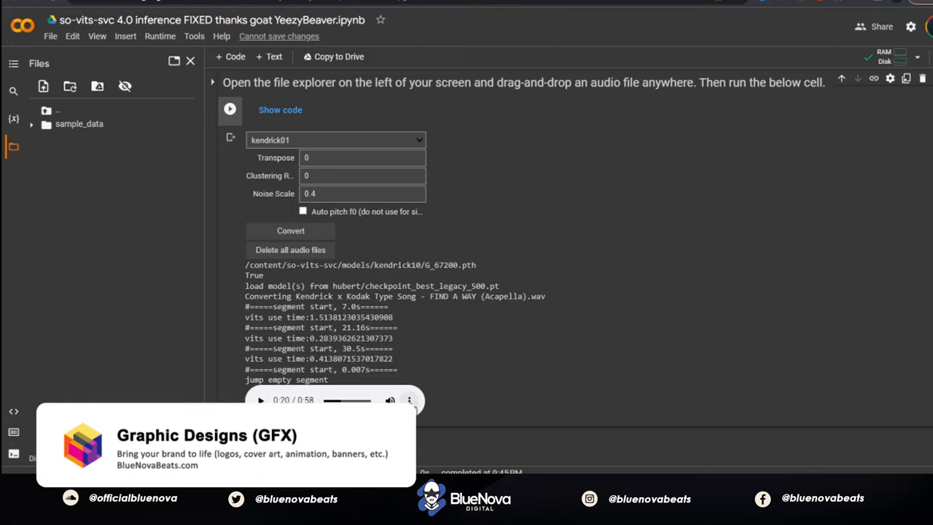
{"action": "left_click", "coordinate": [409, 401]}
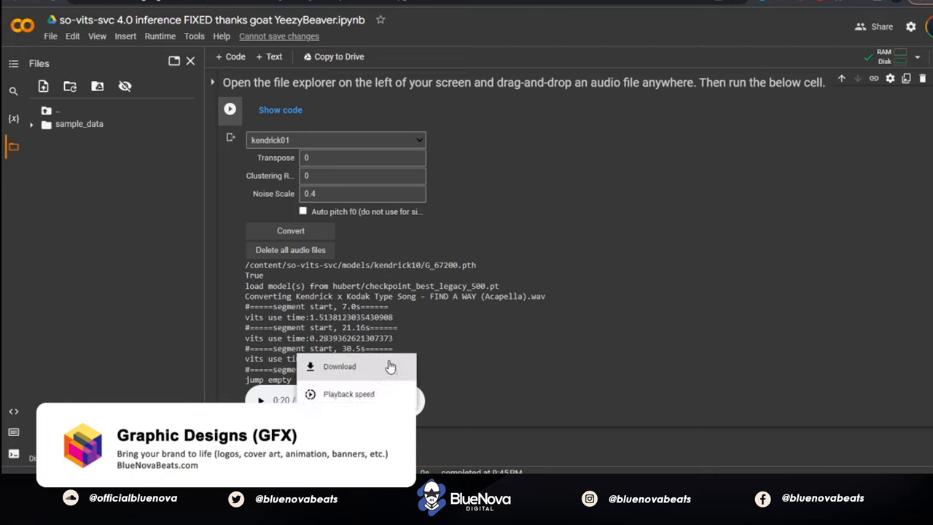
{"action": "left_click", "coordinate": [567, 369]}
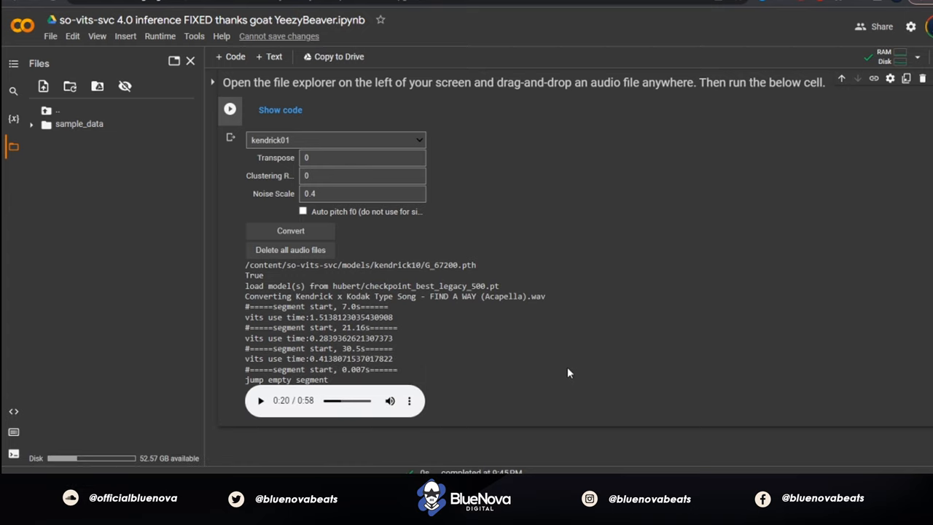